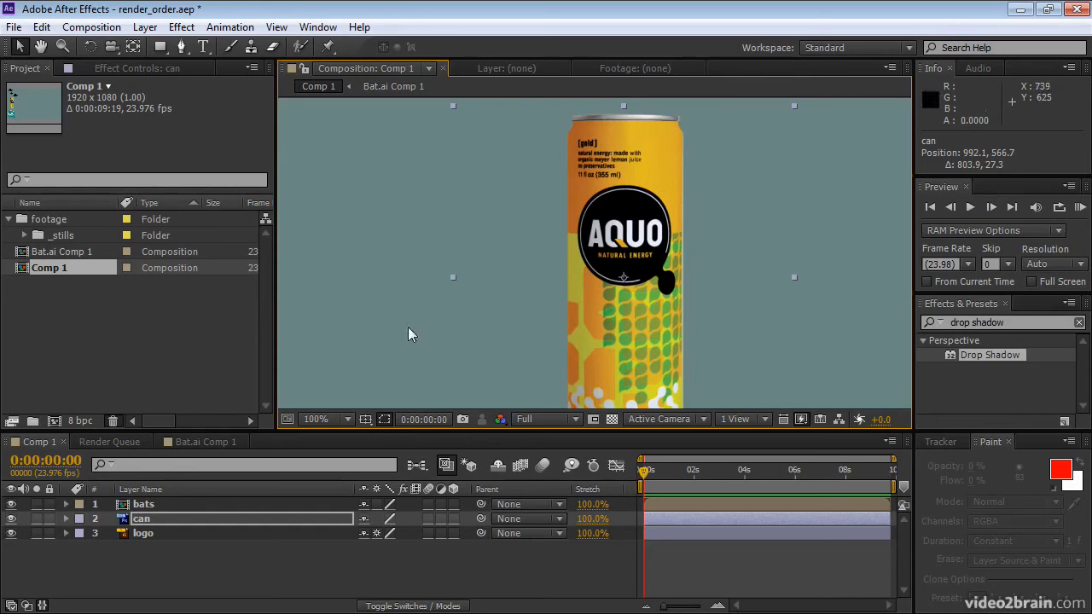
# Pre-compose the can layer as can Comp 1, leaving all attributes in Comp 1
pyautogui.click(123, 524)
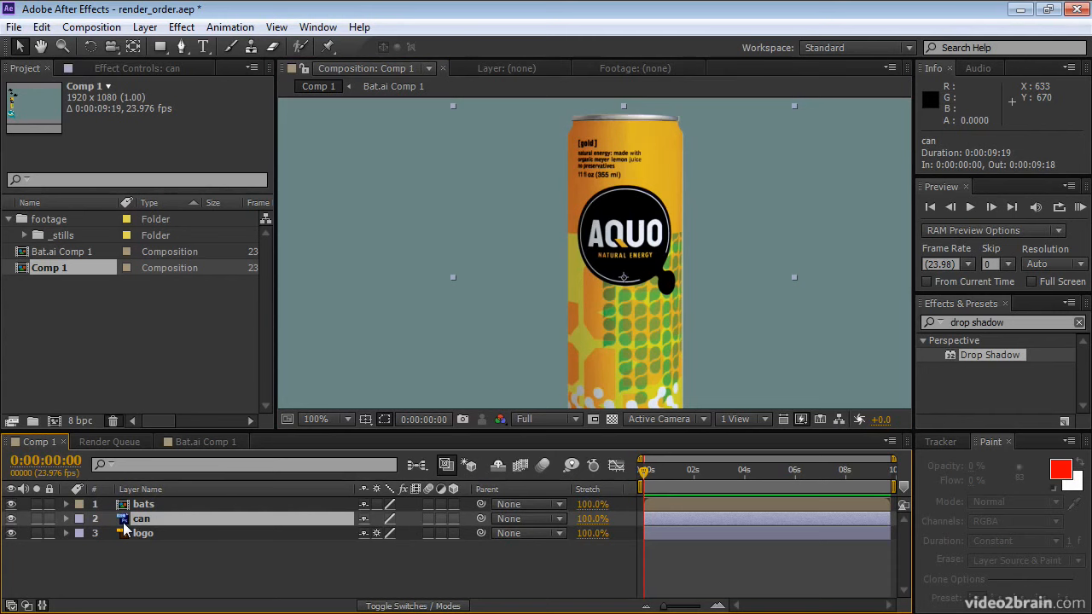
pyautogui.hotkey('ctrl', 'shift', 'c')
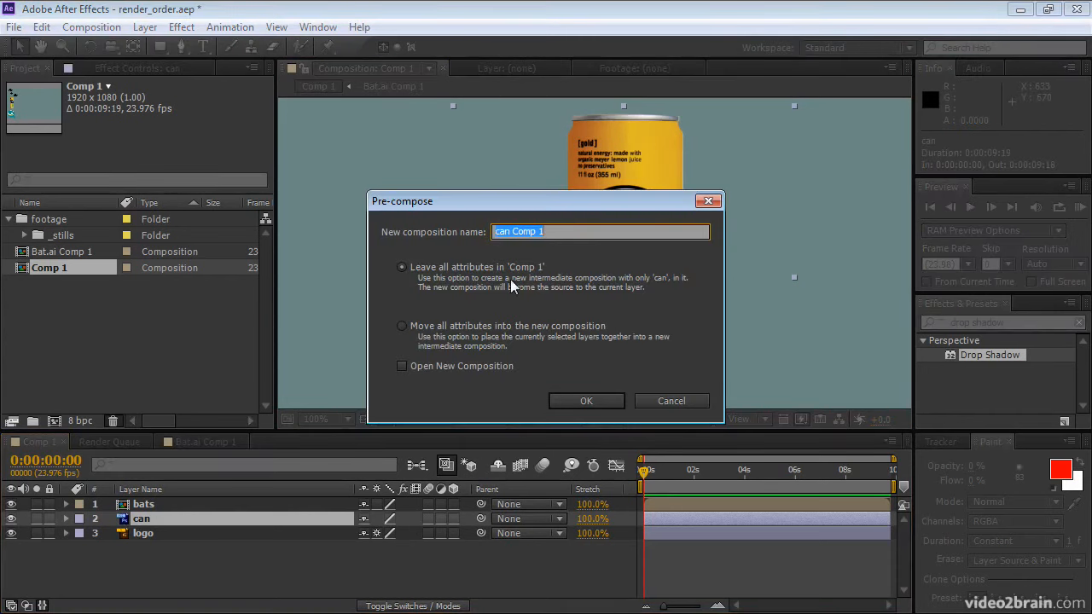
pyautogui.click(569, 398)
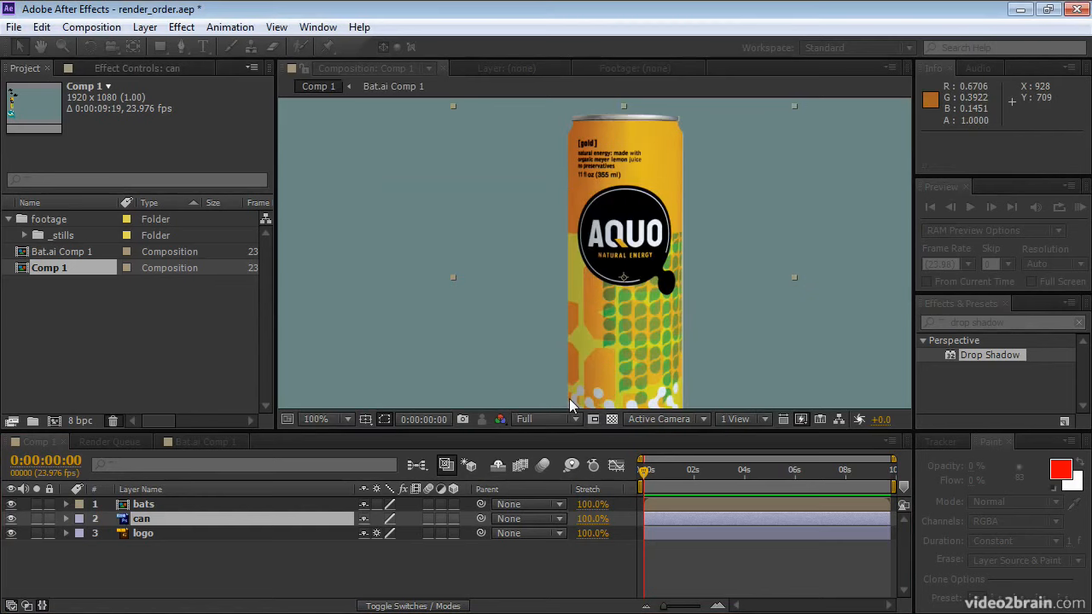
# Open the can layer's nested composition and set the scale of aquo_gold.psd to 25%
pyautogui.doubleClick(145, 521)
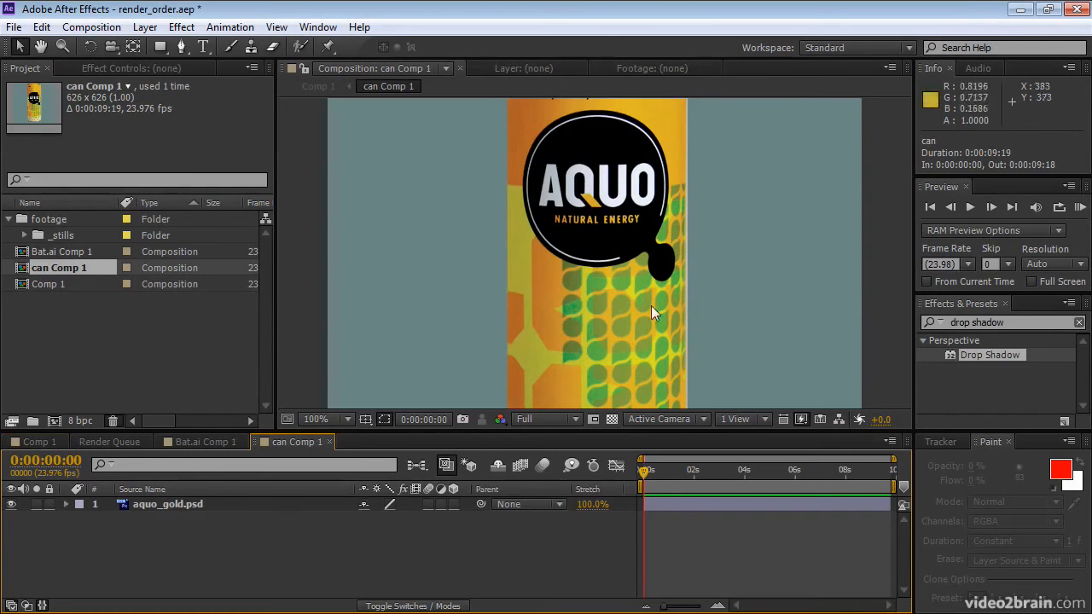
pyautogui.click(180, 504)
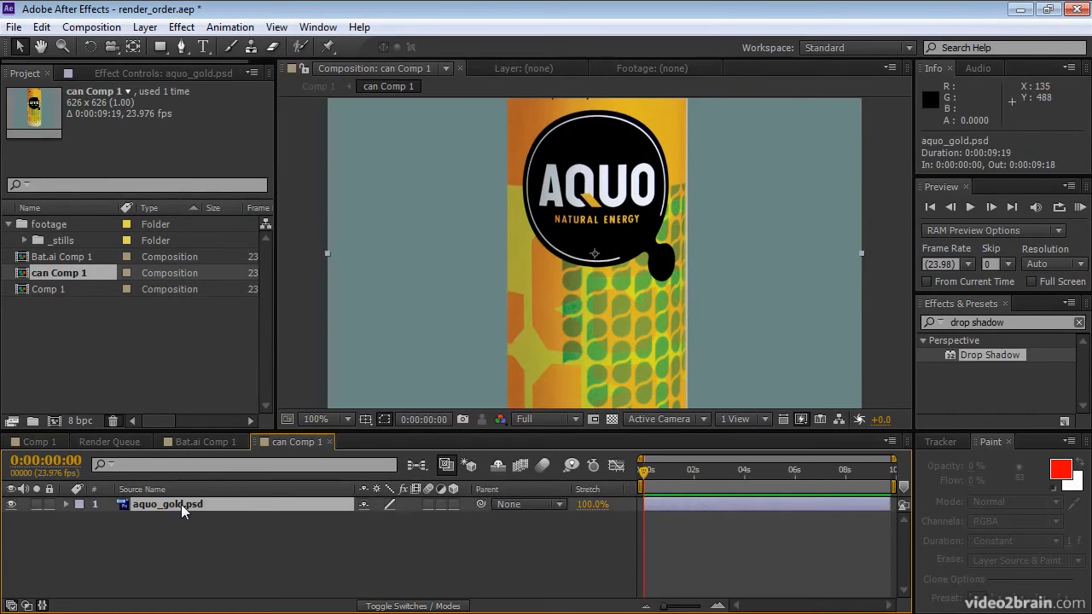
pyautogui.press('s')
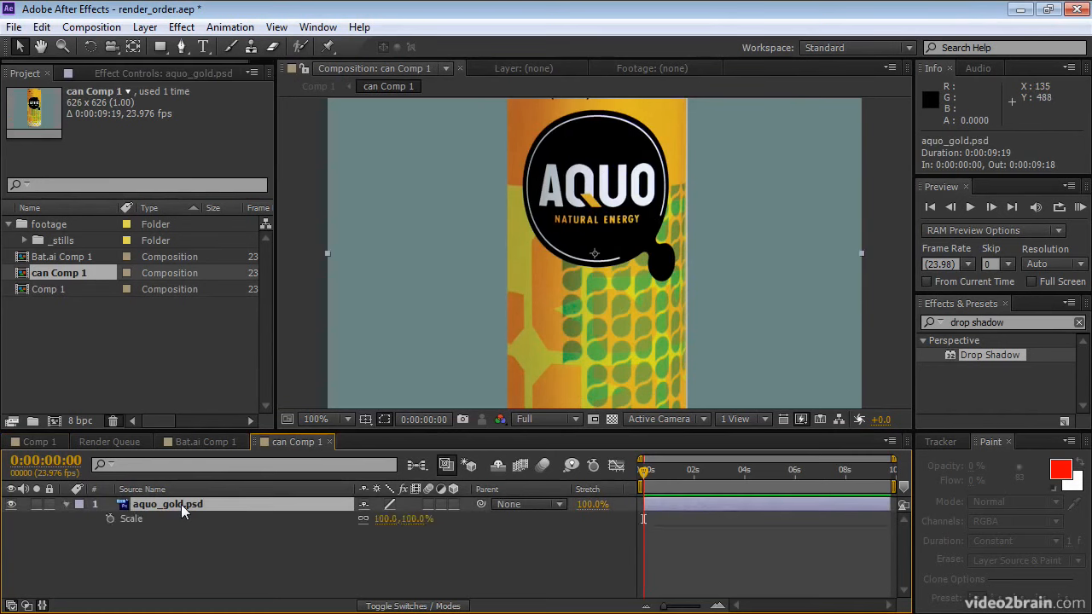
pyautogui.click(422, 520)
pyautogui.write('25')
pyautogui.press('Return')
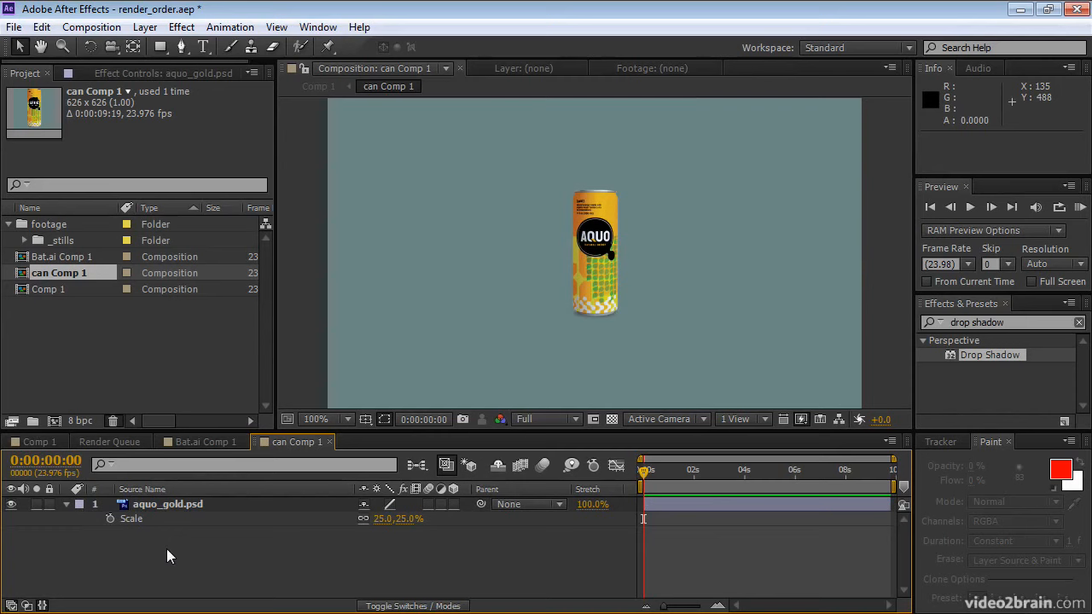
# Return to Comp 1, set the can layer's scale to 400%, and enable Collapse Transformations on it
pyautogui.press('Tab')
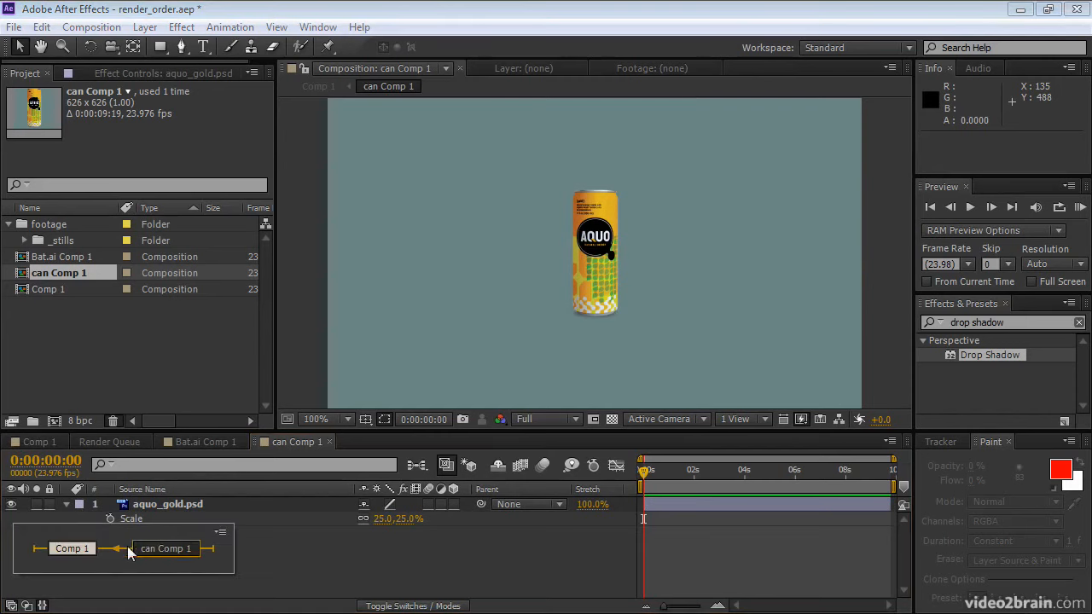
pyautogui.click(70, 549)
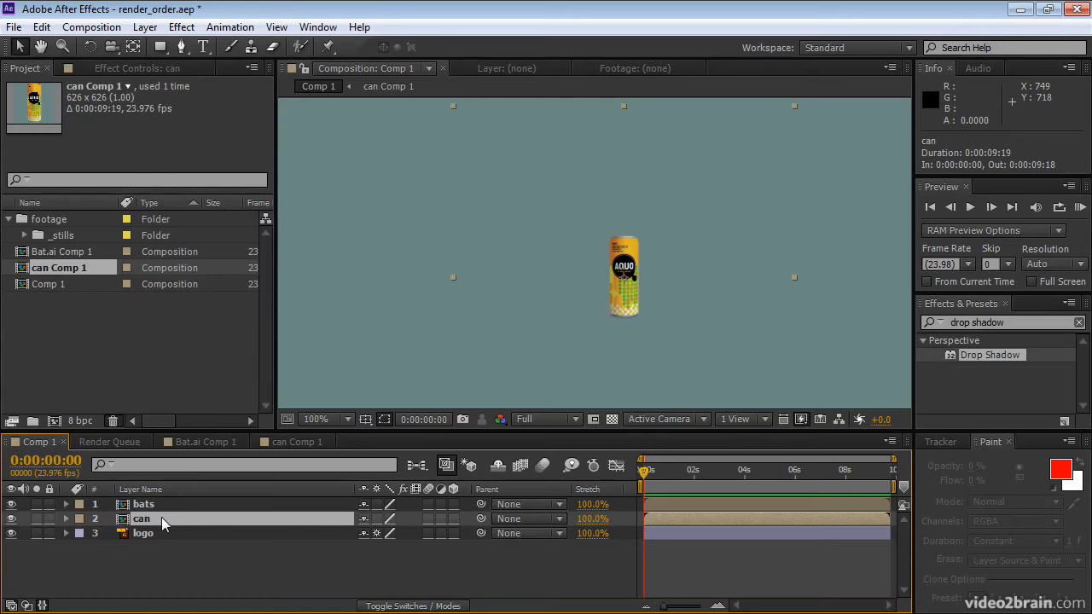
pyautogui.press('s')
pyautogui.click(383, 533)
pyautogui.write('400')
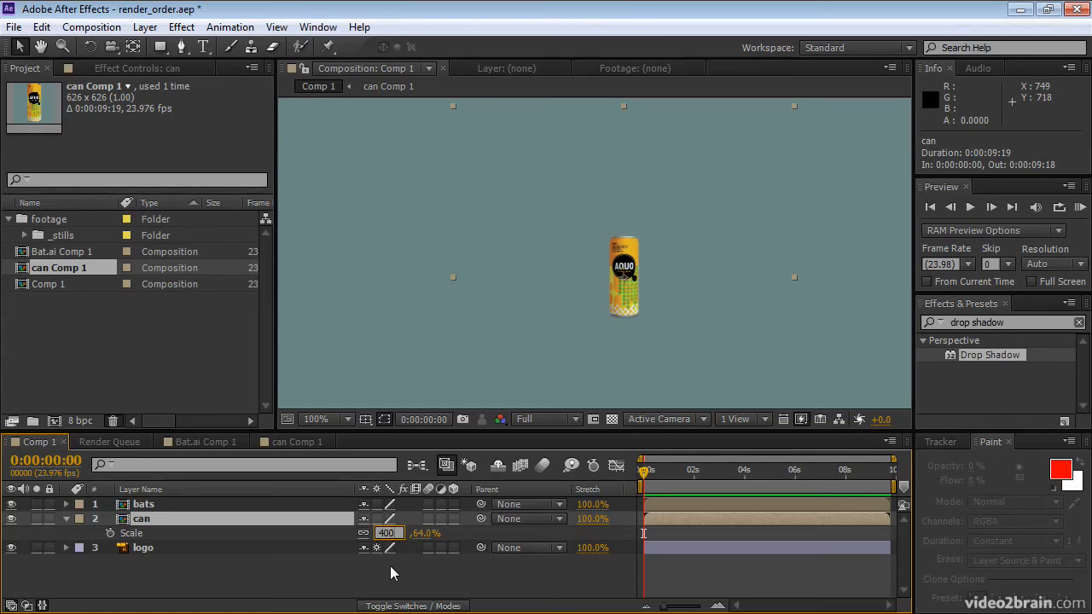
pyautogui.press('Return')
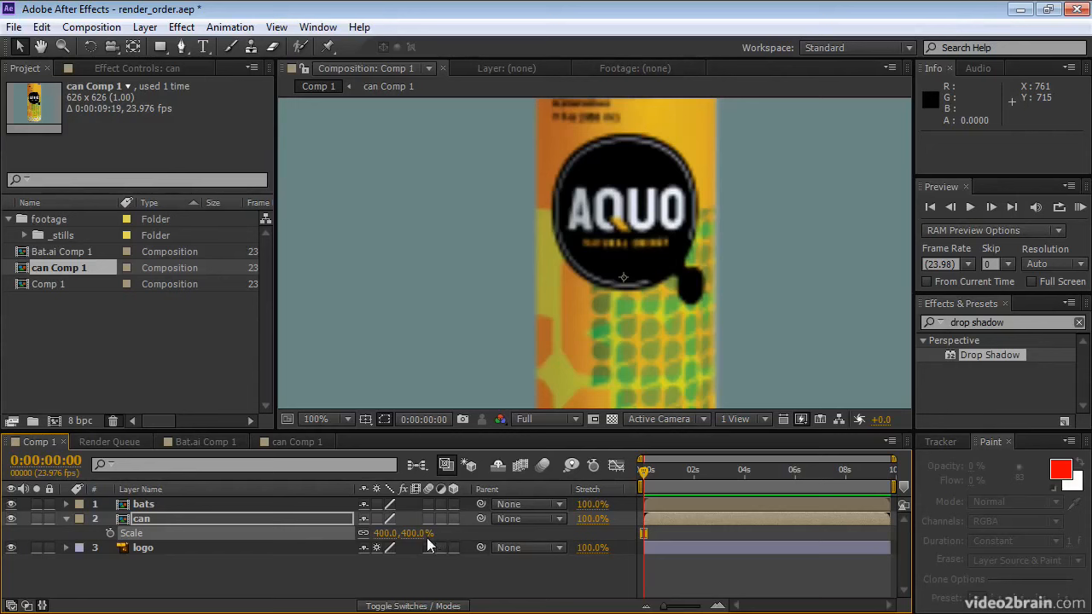
pyautogui.click(377, 518)
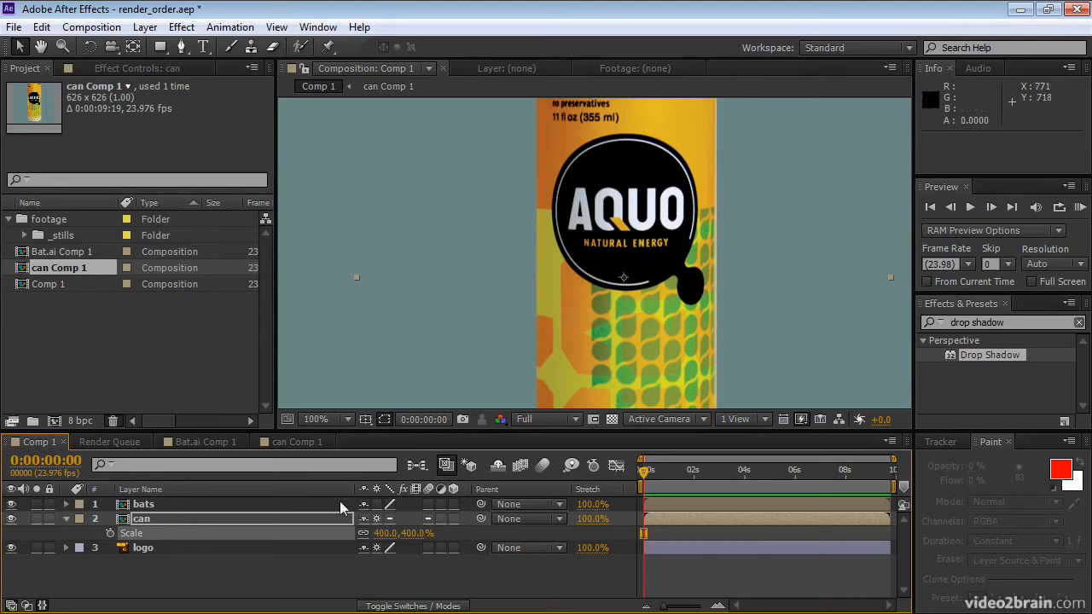
# Scale the logo layer in Comp 1 up to 1229%
pyautogui.click(158, 547)
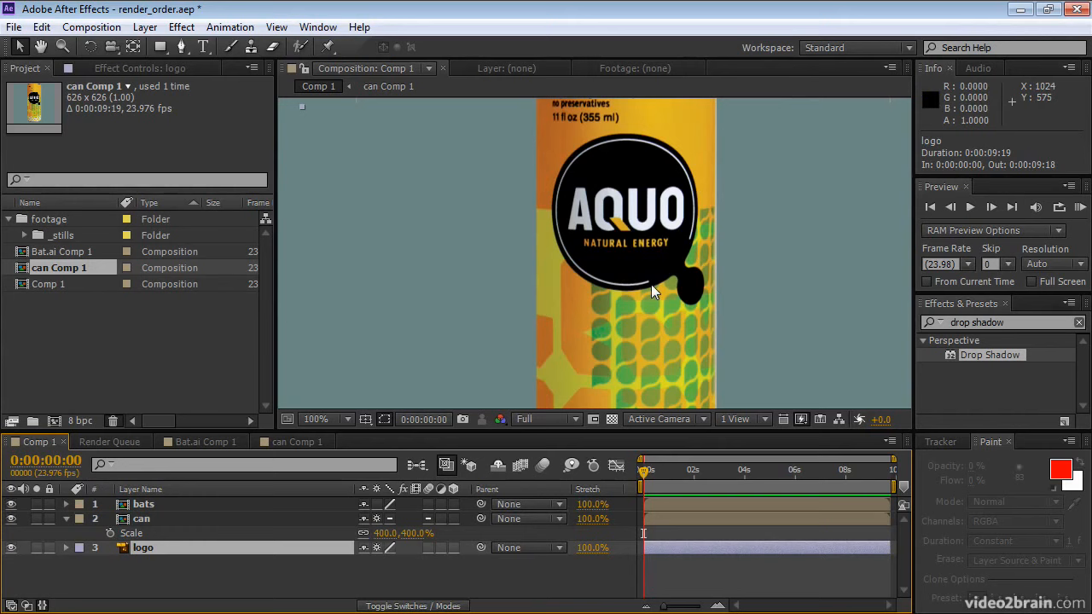
pyautogui.press(',')
pyautogui.press(',')
pyautogui.press(',')
pyautogui.press(',')
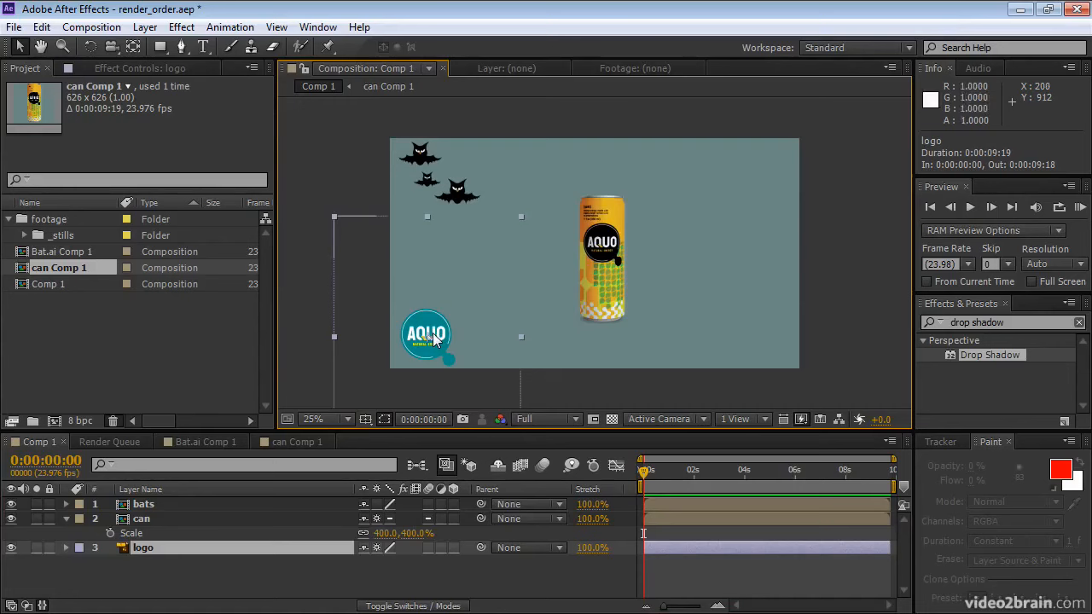
pyautogui.press('h')
pyautogui.moveTo(431, 333); pyautogui.dragTo(584, 275)
pyautogui.press('v')
pyautogui.press('.')
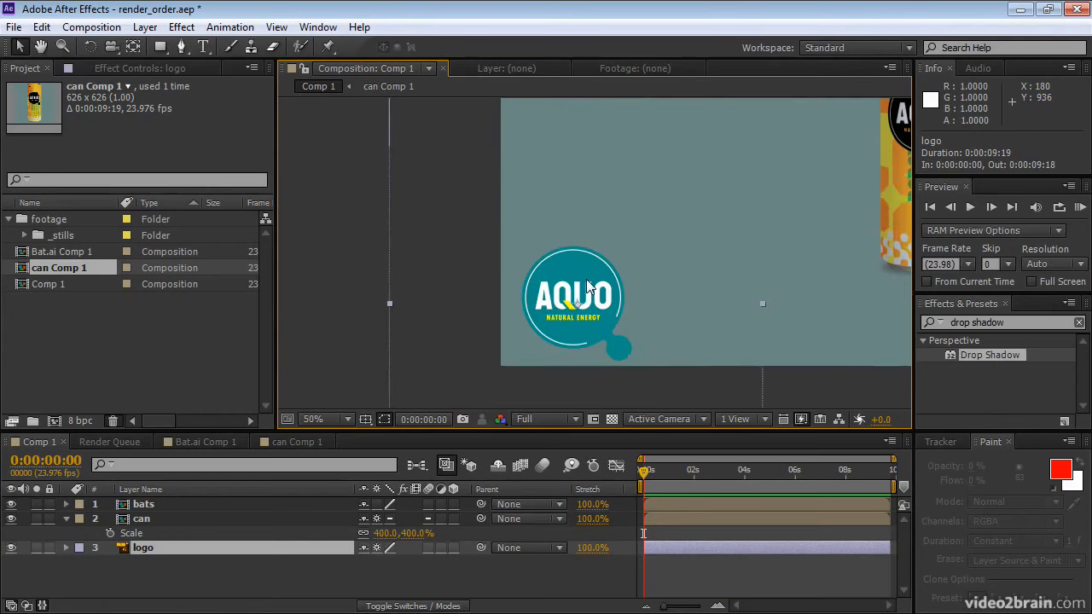
pyautogui.press('.')
pyautogui.press('space')
pyautogui.moveTo(555, 347); pyautogui.dragTo(586, 259)
pyautogui.scroll(1, 586, 281)
pyautogui.scroll(-1, 586, 280)
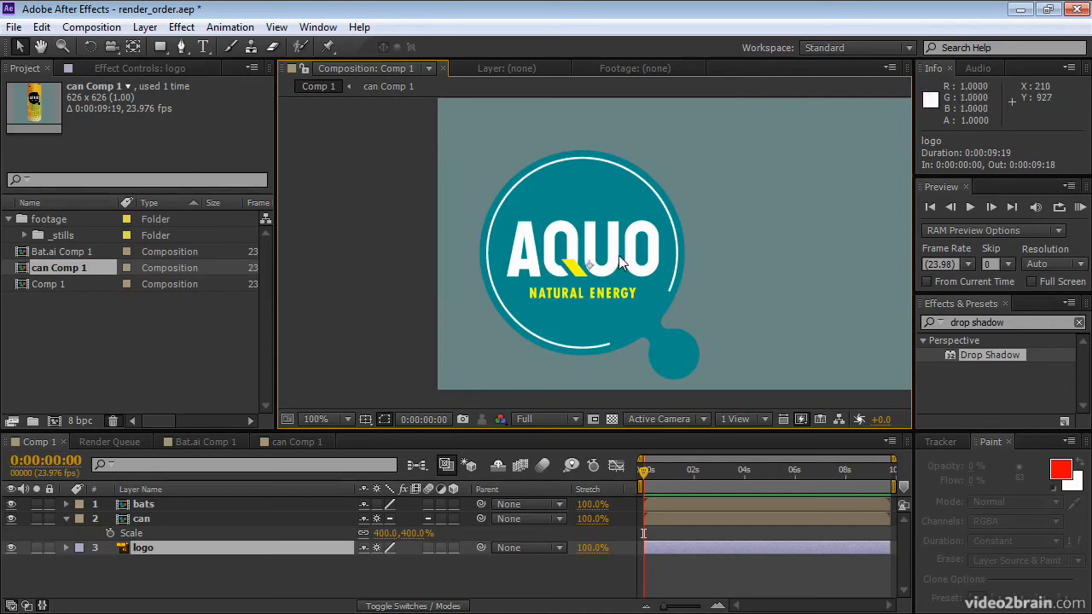
pyautogui.click(174, 549)
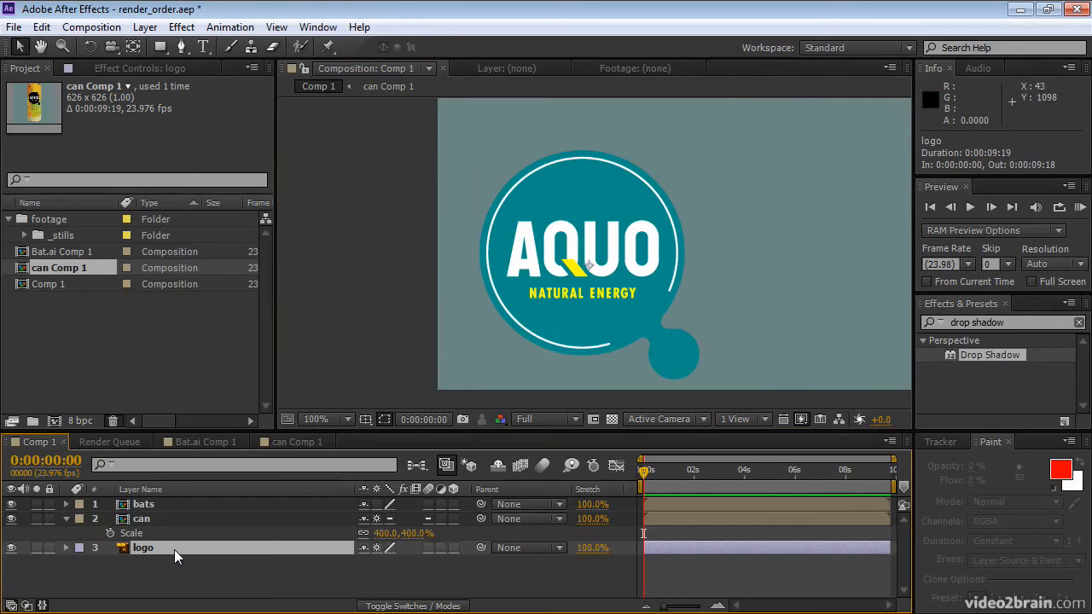
pyautogui.press('s')
pyautogui.moveTo(386, 562); pyautogui.dragTo(779, 557)
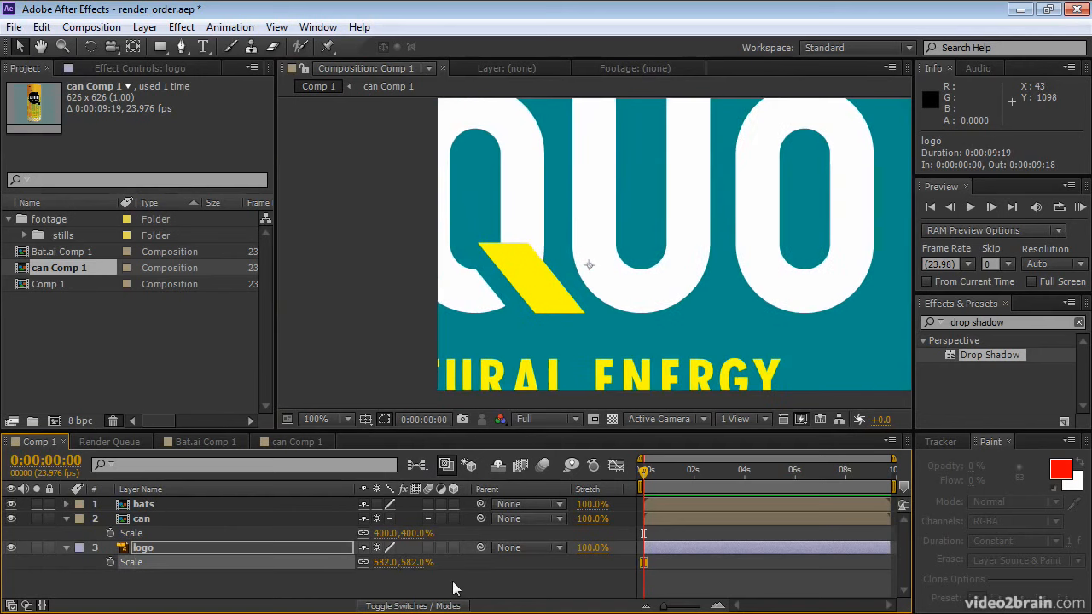
pyautogui.moveTo(413, 563); pyautogui.dragTo(722, 574)
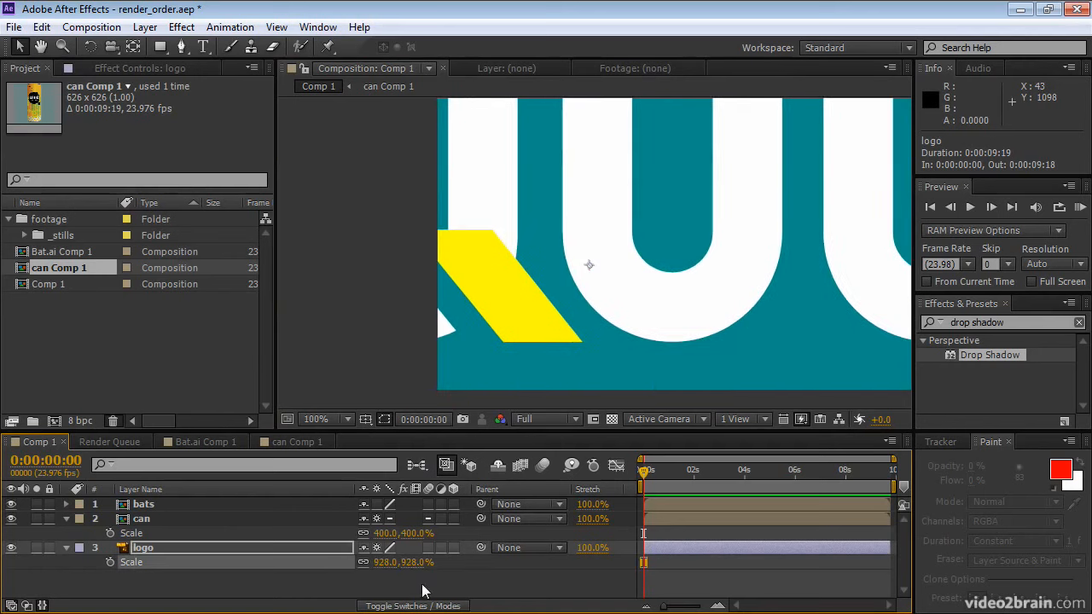
pyautogui.moveTo(408, 562); pyautogui.dragTo(615, 539)
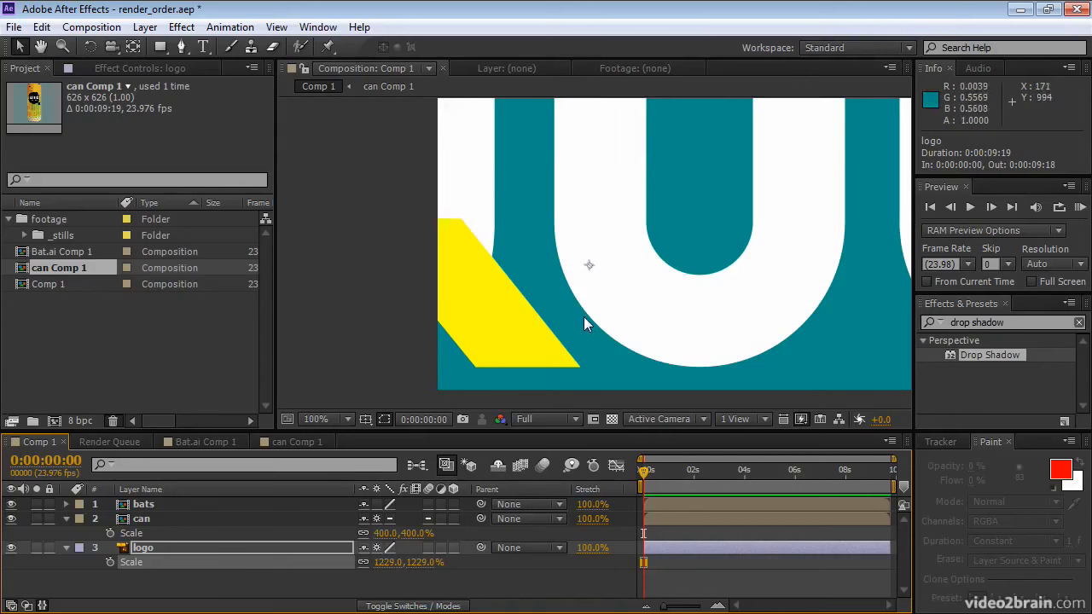
# Switch the logo layer's continuous rasterization off and back on to compare its edges, and hide the layer
pyautogui.click(376, 547)
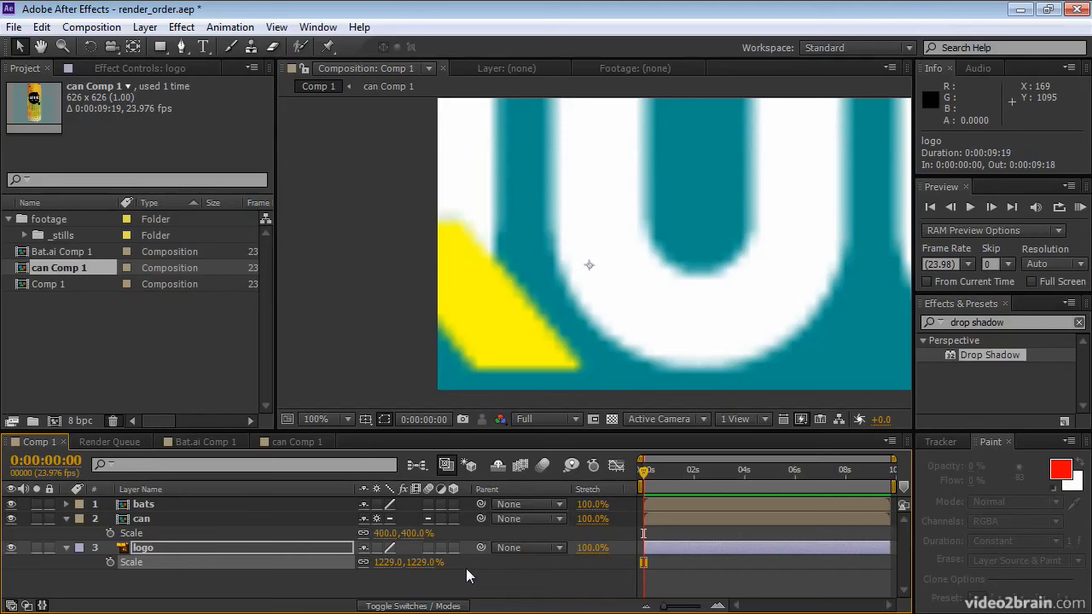
pyautogui.click(376, 547)
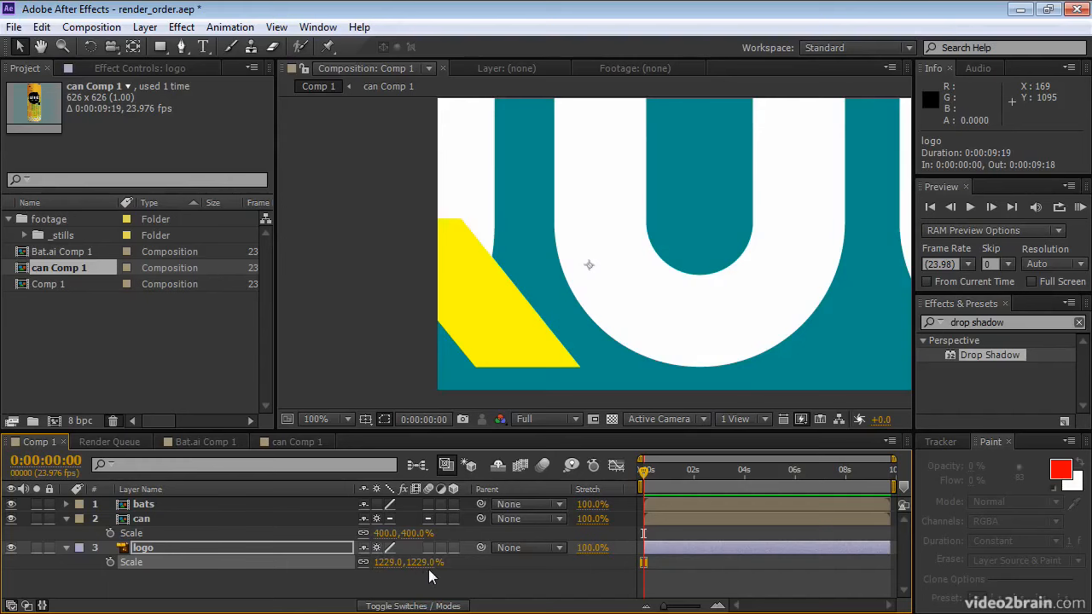
pyautogui.click(11, 547)
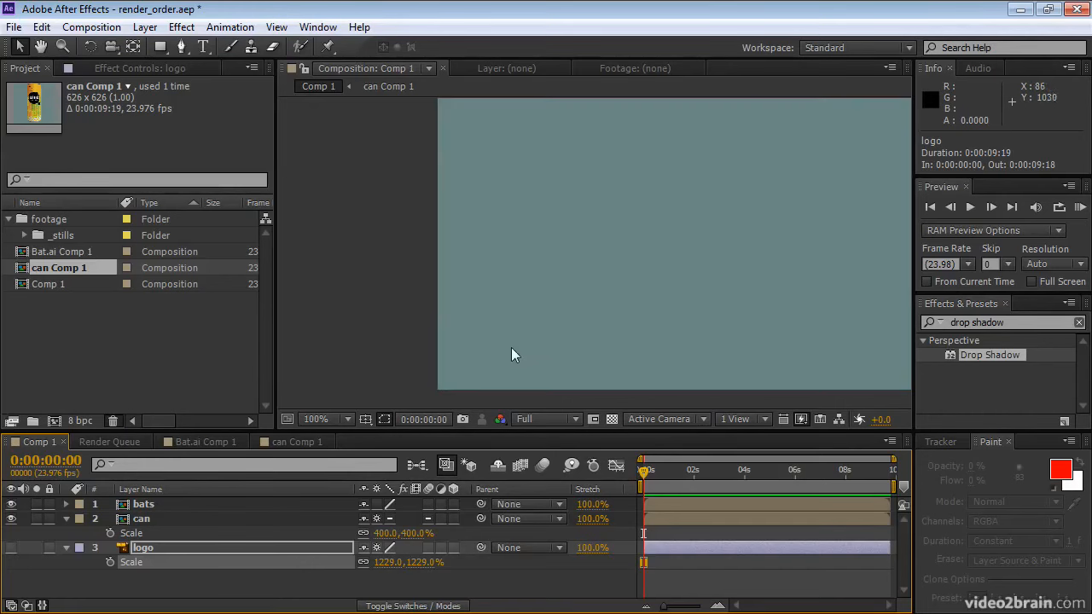
# Open the can layer's nested composition, make aquo_gold.psd 3D, and rotate it 57° on X and 33° on Y
pyautogui.scroll(-4, 650, 244)
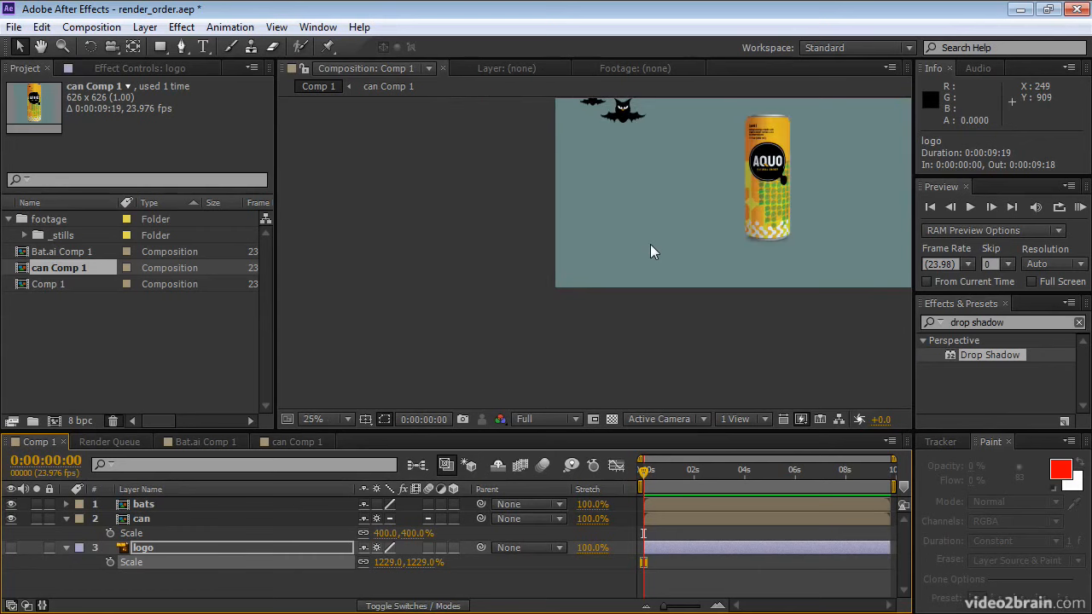
pyautogui.press('h')
pyautogui.moveTo(714, 192); pyautogui.dragTo(551, 279)
pyautogui.press('v')
pyautogui.click(590, 280)
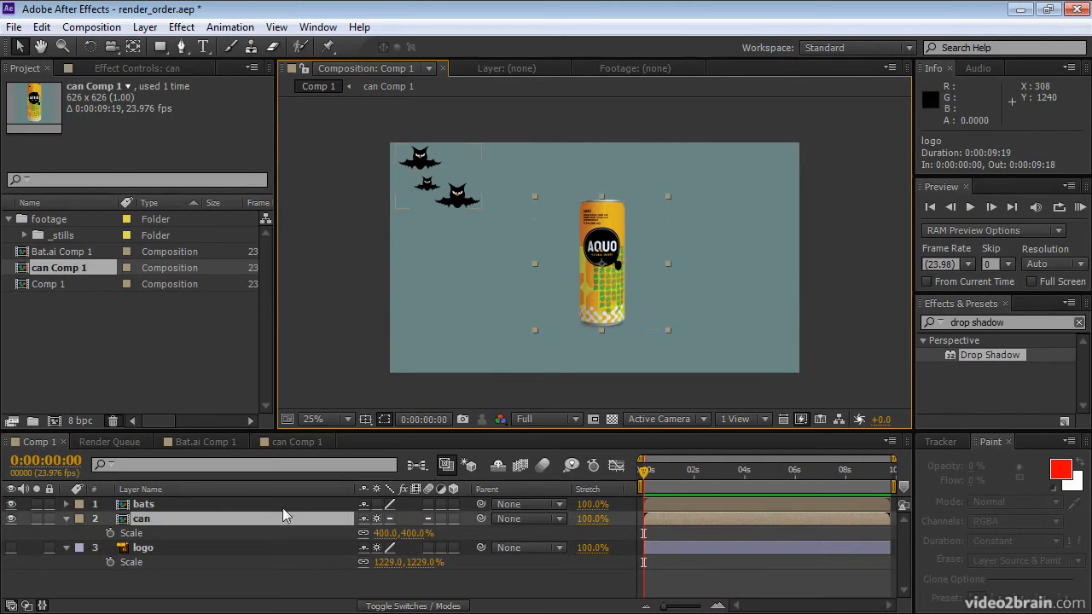
pyautogui.doubleClick(162, 518)
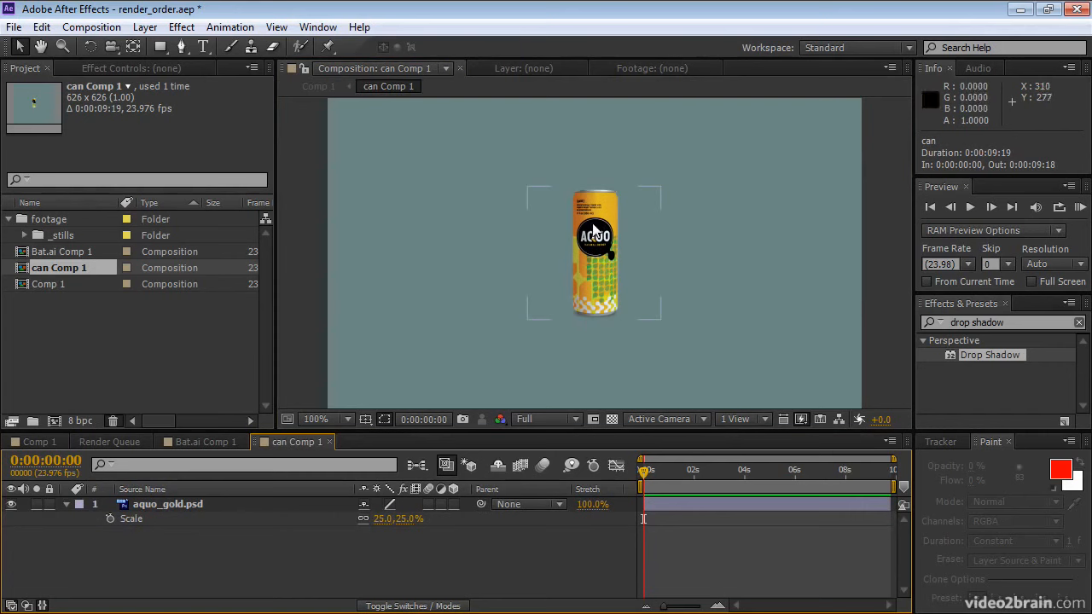
pyautogui.click(455, 505)
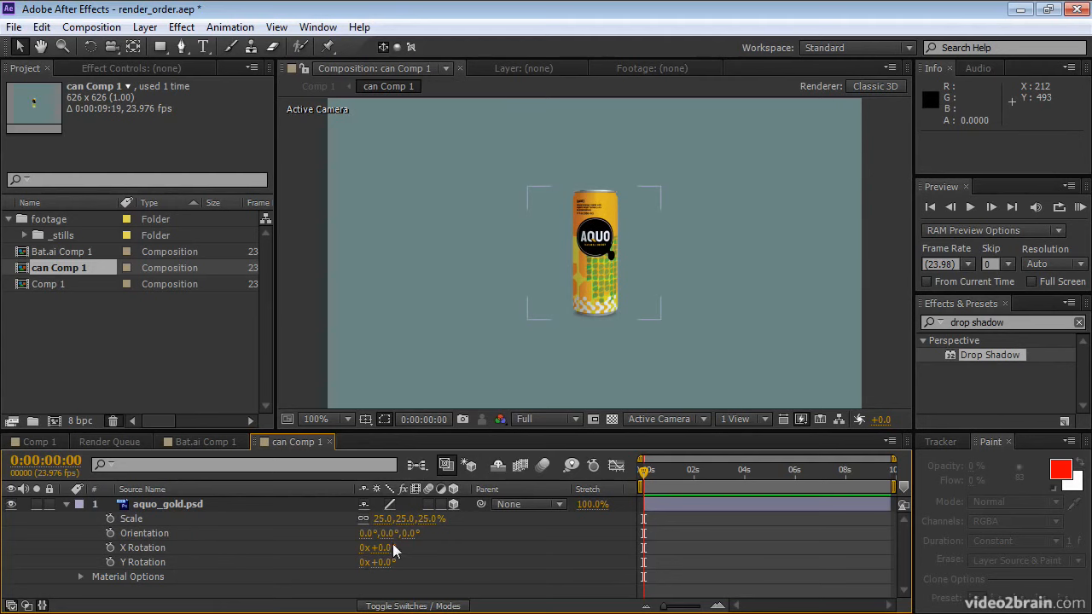
pyautogui.moveTo(394, 550); pyautogui.dragTo(418, 563)
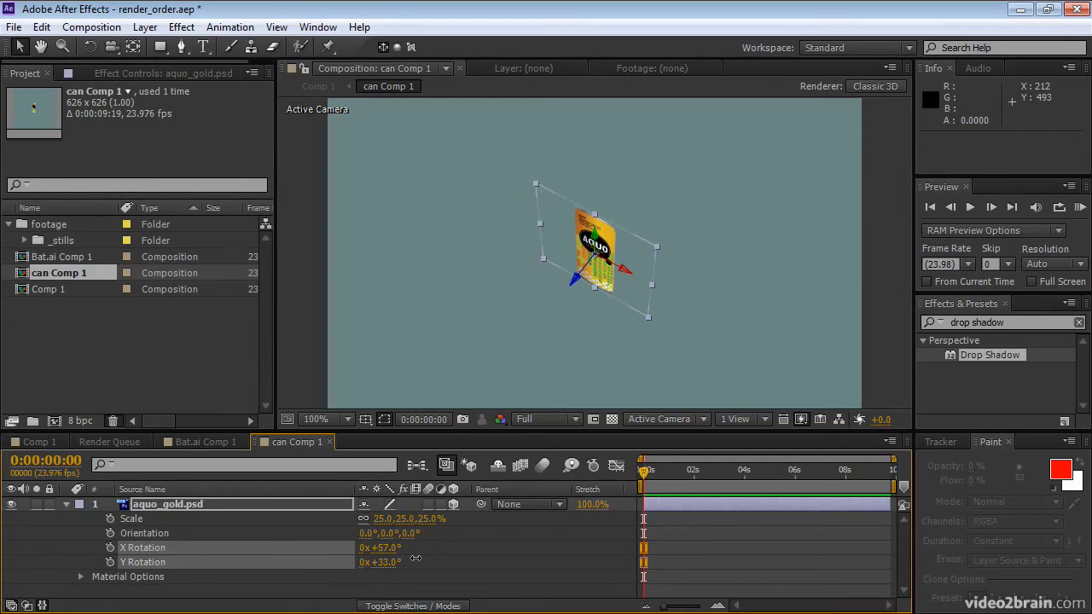
# Make the can layer in Comp 1 3D and orbit around it in Custom View 1
pyautogui.click(44, 438)
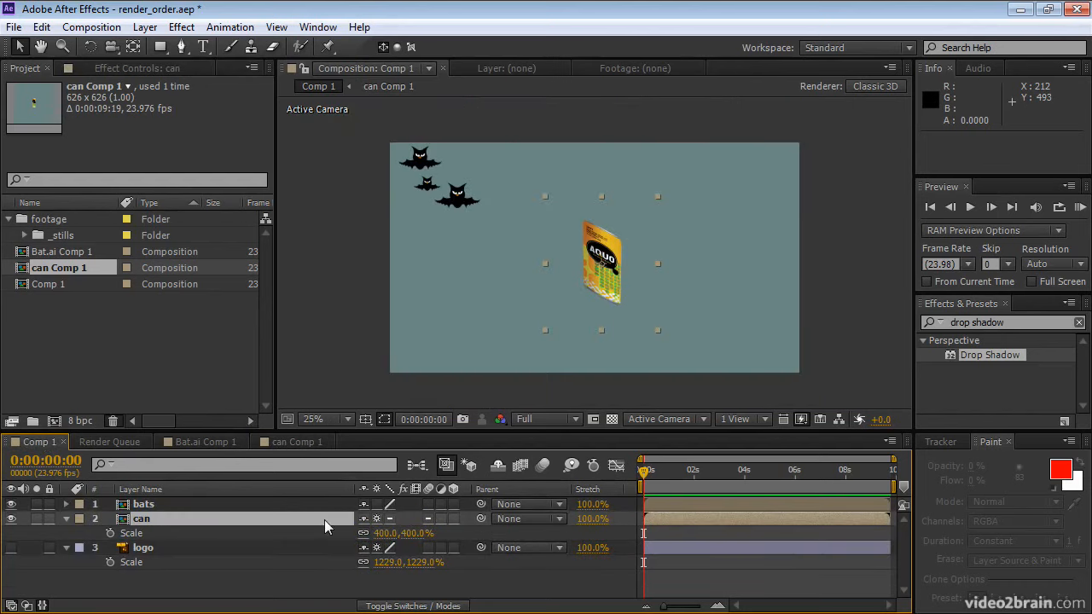
pyautogui.click(453, 519)
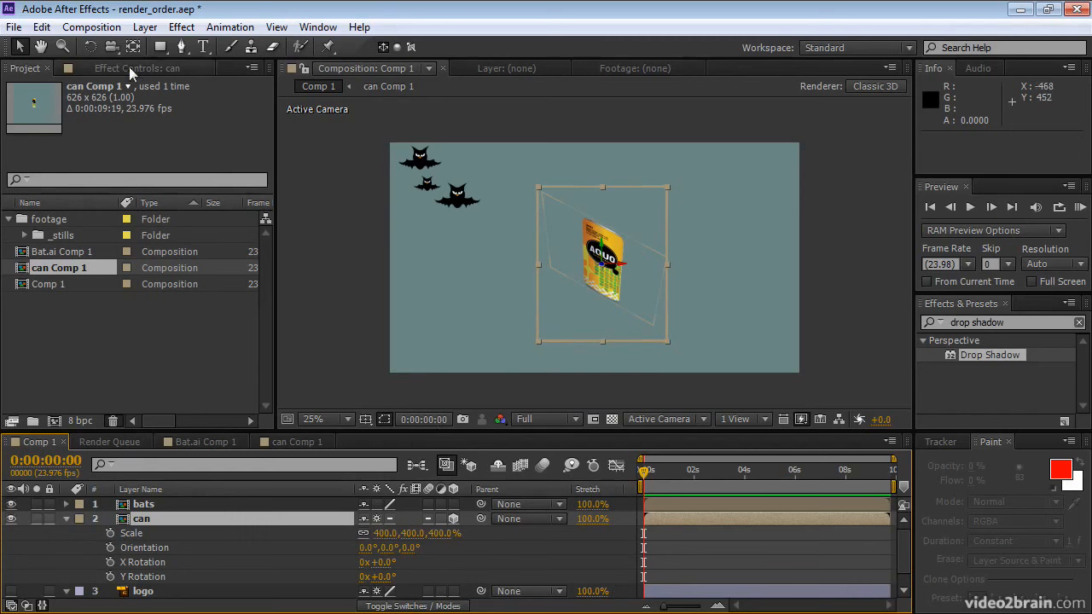
pyautogui.click(110, 47)
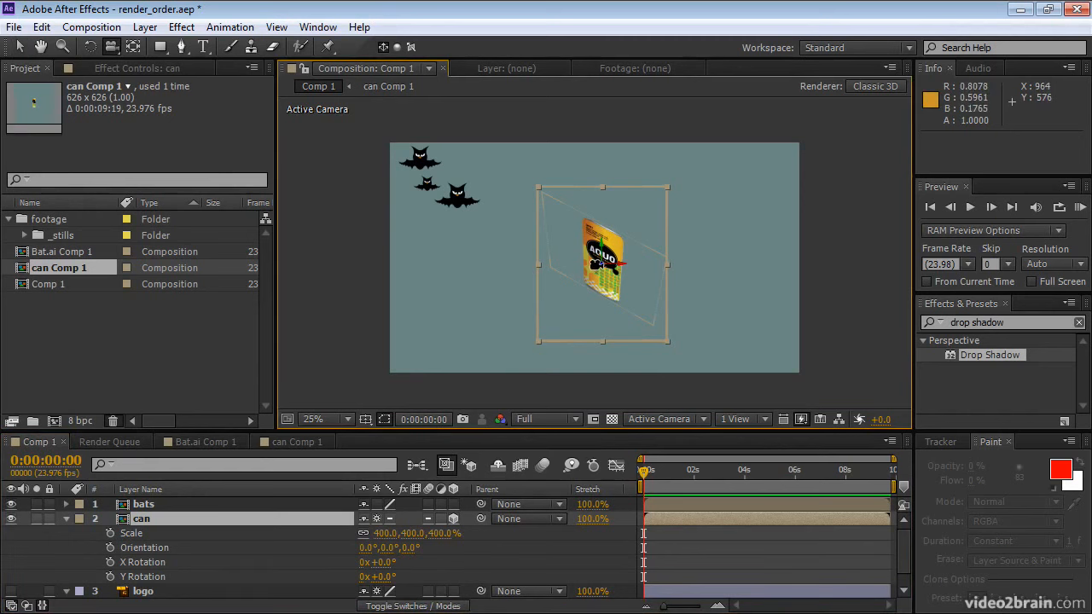
pyautogui.click(661, 418)
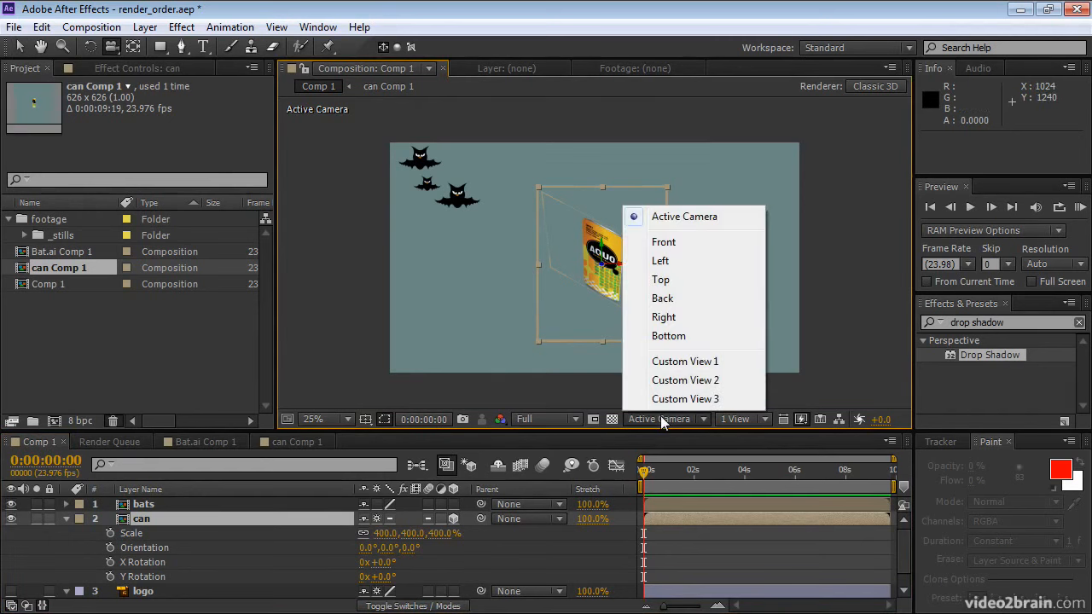
pyautogui.click(670, 363)
pyautogui.moveTo(632, 273); pyautogui.dragTo(584, 286)
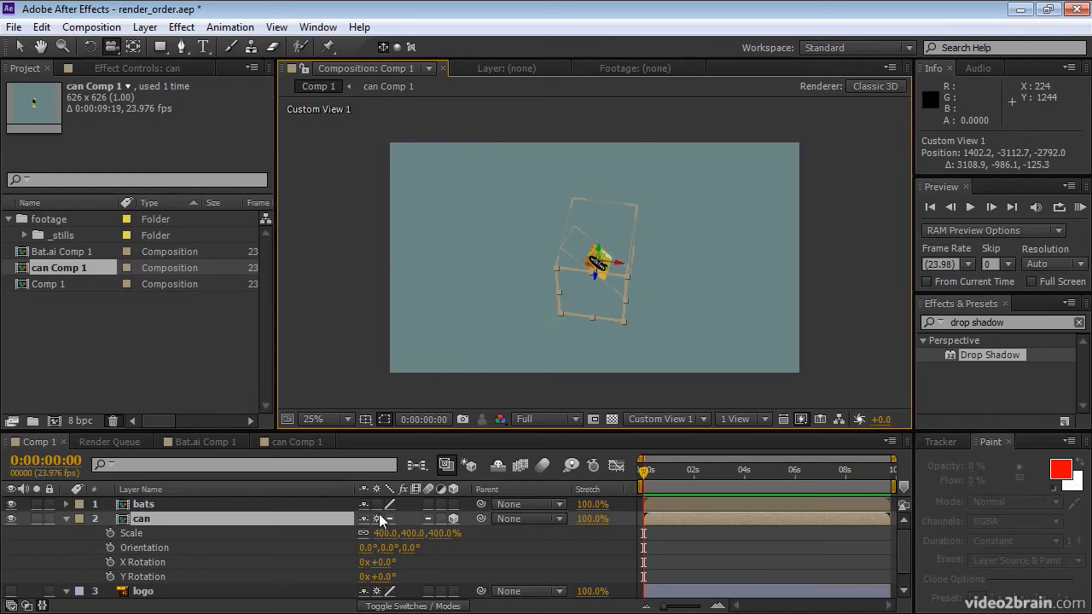
# Disable Collapse Transformations on the can layer in Comp 1 and open its nested composition
pyautogui.click(378, 517)
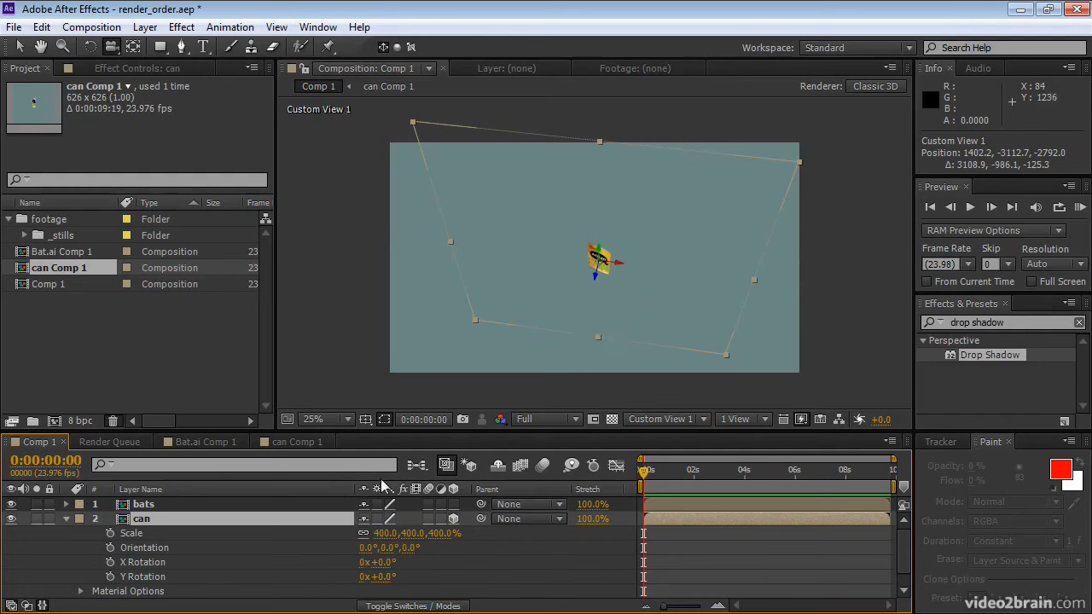
pyautogui.doubleClick(142, 520)
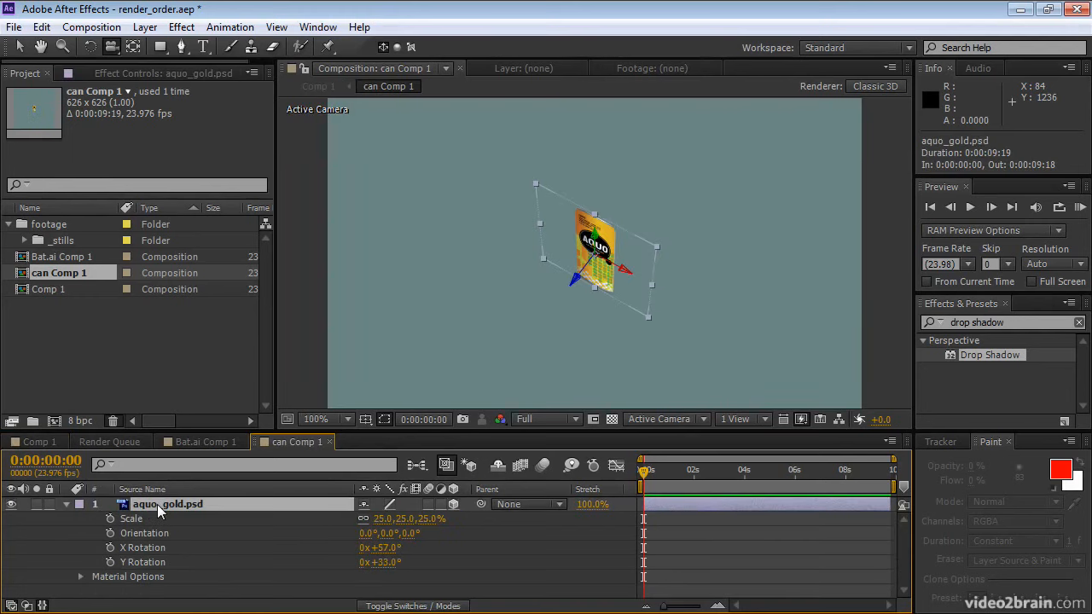
# Place a duplicate of the aquo_gold.psd layer at about 283.5, 359.9, 0 with its X Rotation set to 100°
pyautogui.hotkey('ctrl', 'd')
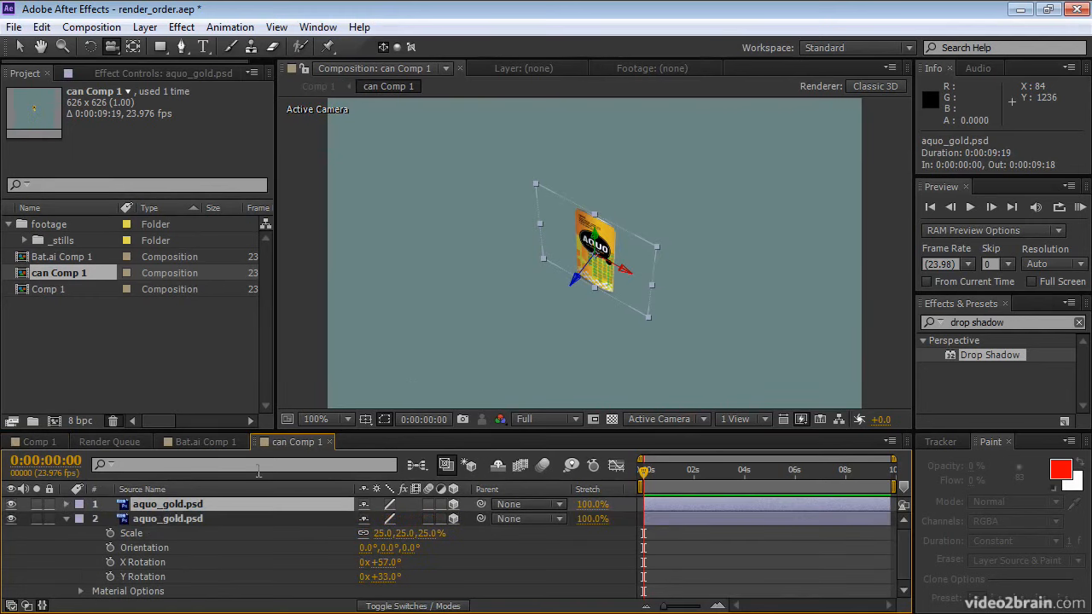
pyautogui.click(17, 44)
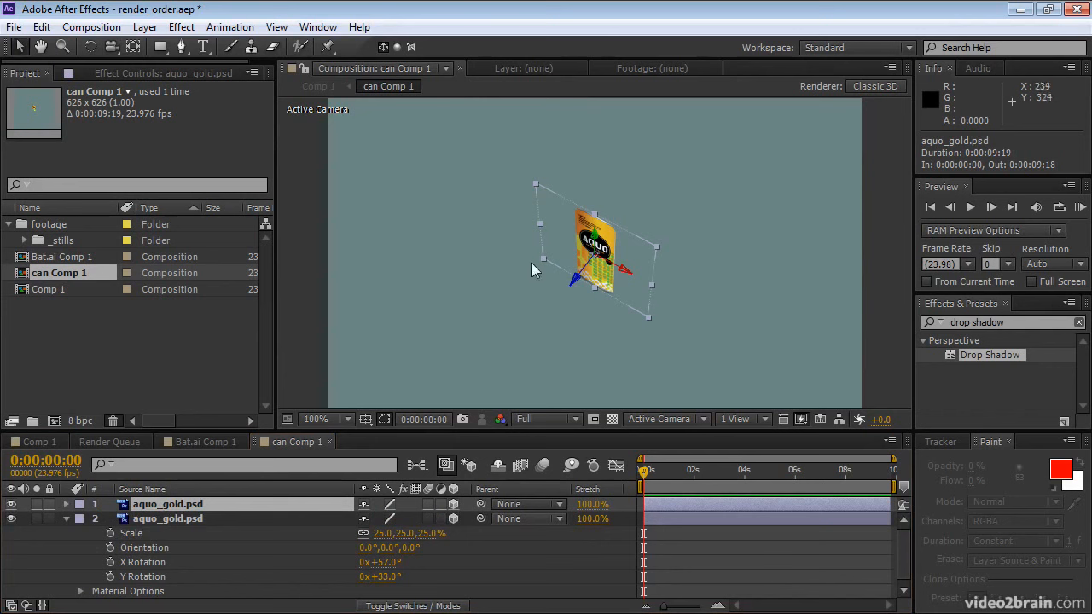
pyautogui.moveTo(575, 282); pyautogui.dragTo(551, 321)
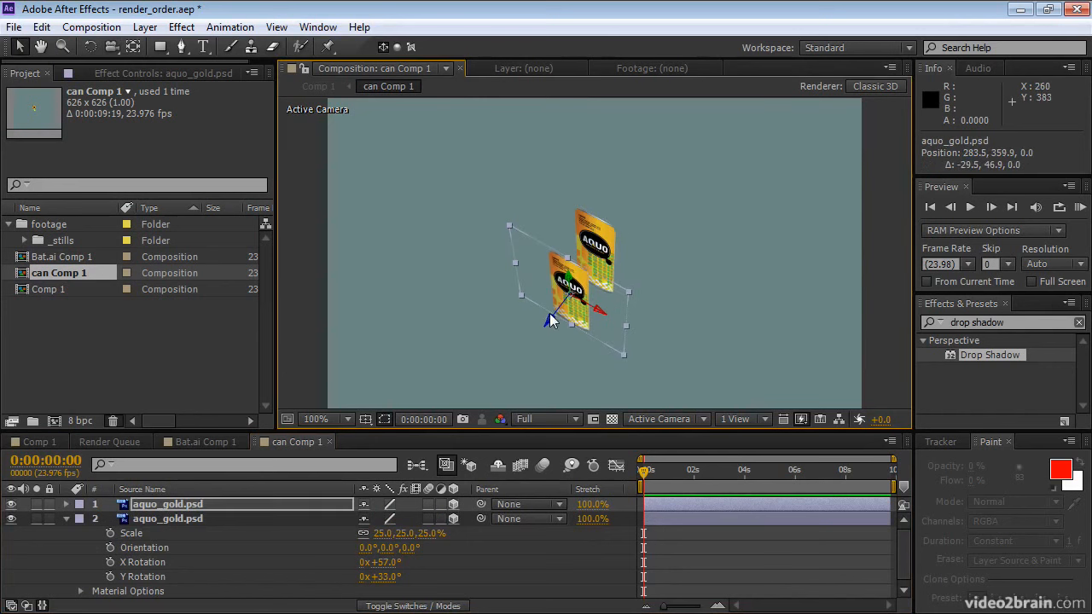
pyautogui.press('r')
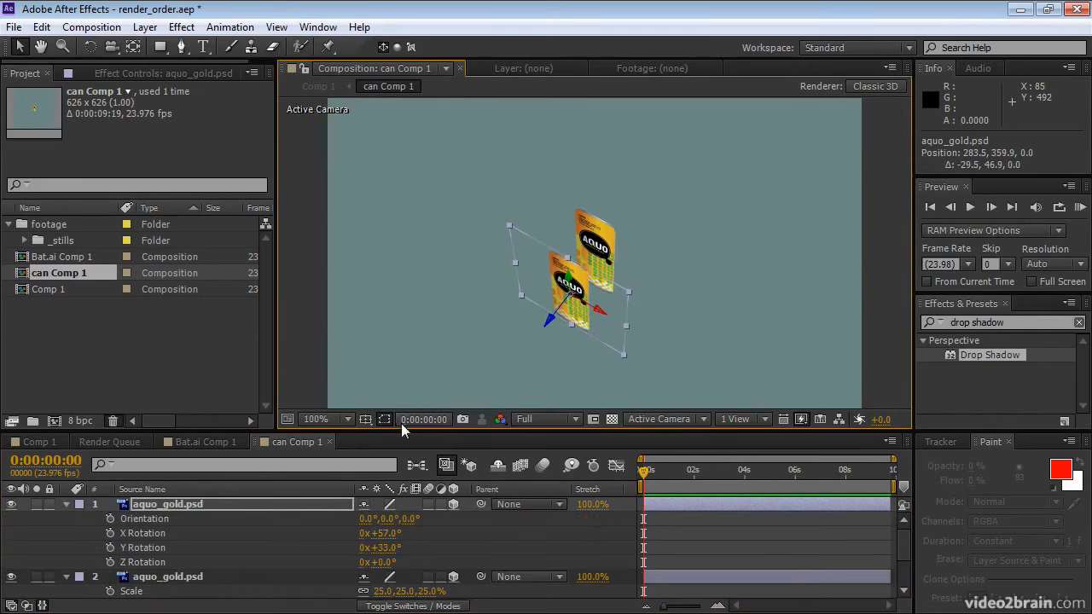
pyautogui.moveTo(394, 535); pyautogui.dragTo(430, 534)
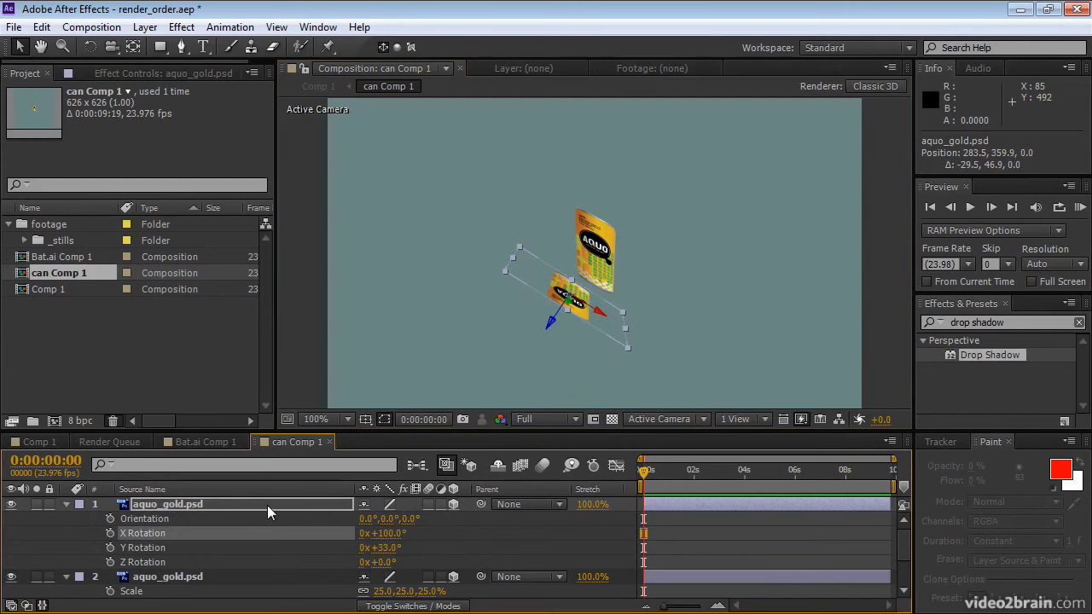
# In Comp 1, orbit around the can layer in Custom View 1 before and after enabling its Collapse Transformations switch
pyautogui.click(35, 441)
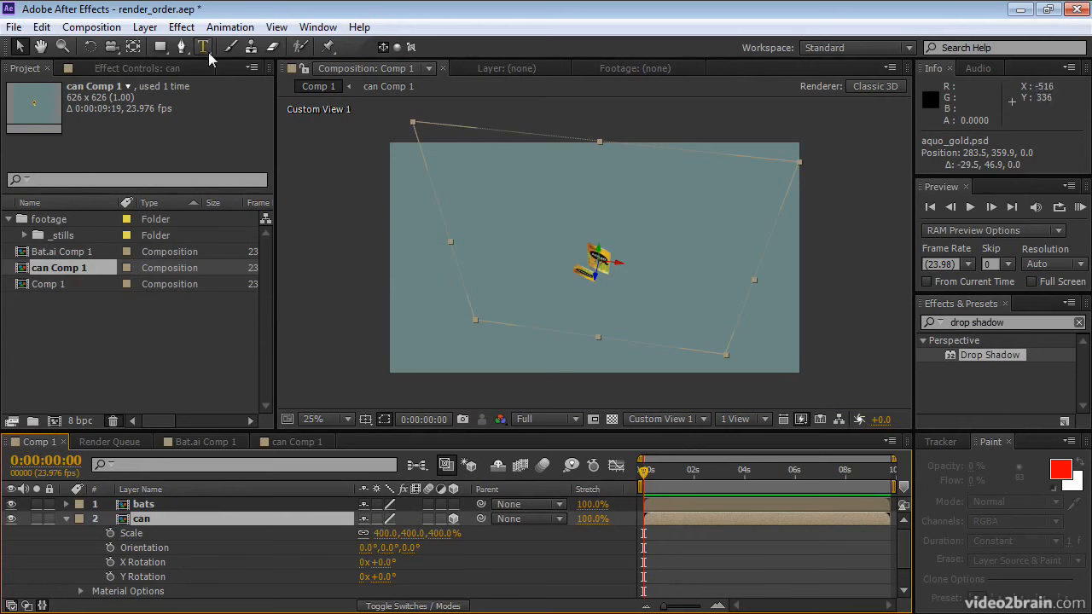
pyautogui.moveTo(520, 239); pyautogui.dragTo(557, 265)
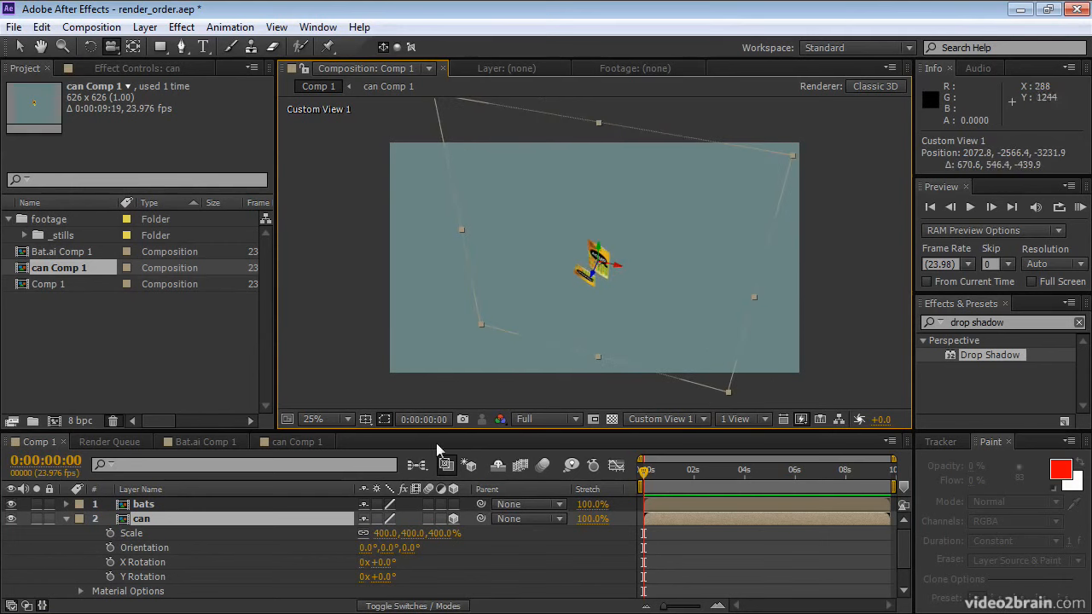
pyautogui.click(377, 519)
pyautogui.moveTo(573, 301); pyautogui.dragTo(562, 269)
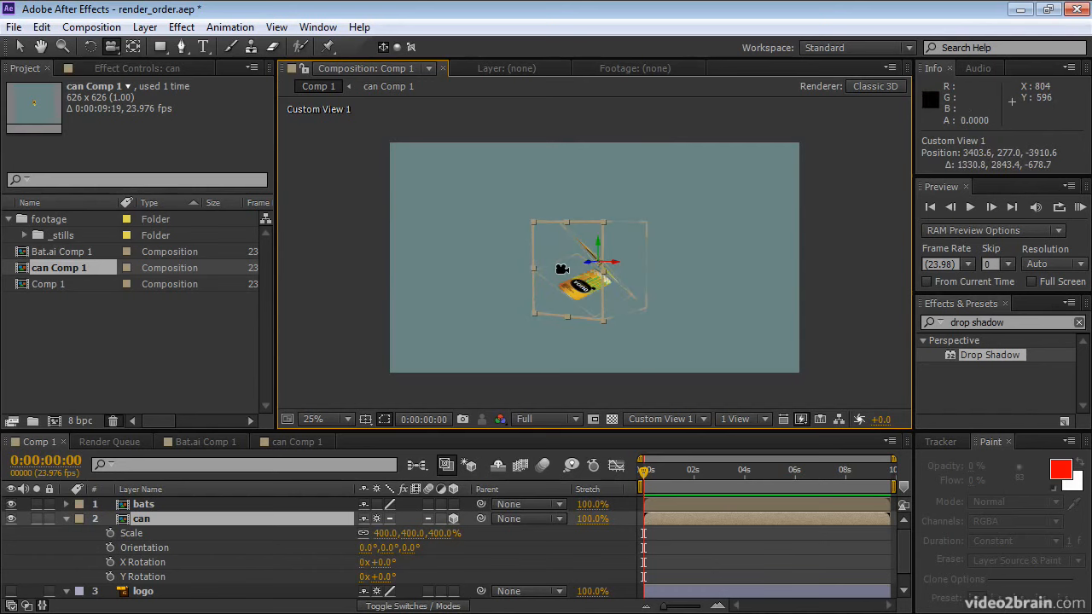